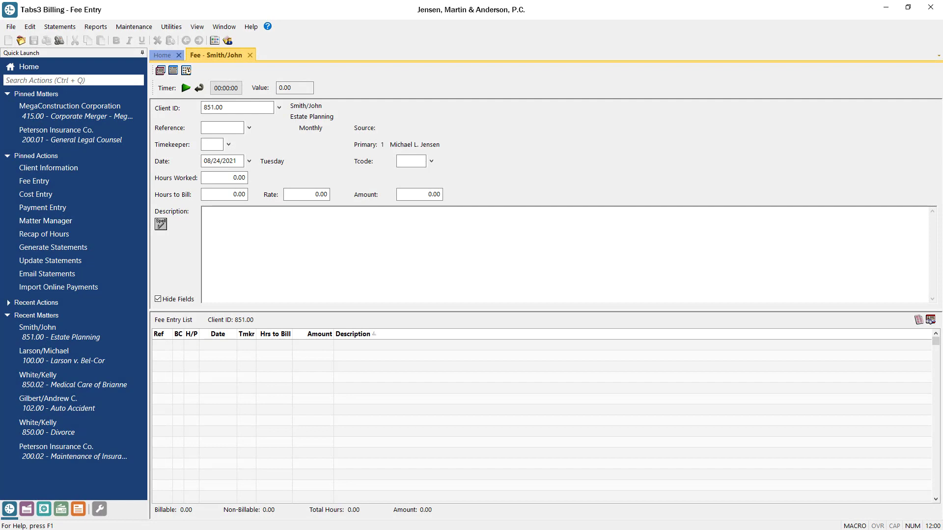
# Step: Start a new Smith/John fee entry and advance past Timekeeper, Date and Tcode 14 to Hours Worked
pyautogui.click(9, 41)
pyautogui.hotkey('ctrl', 'n')
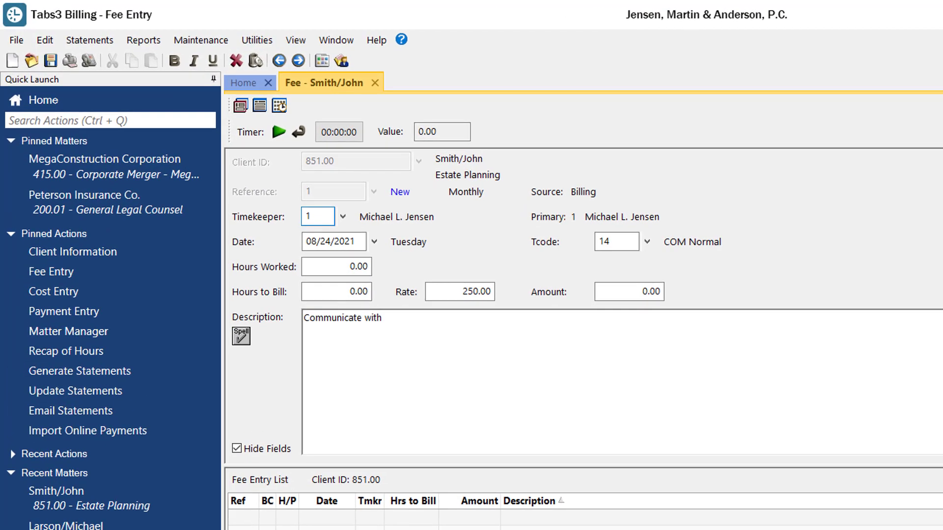
pyautogui.press('Tab')
pyautogui.press('Tab')
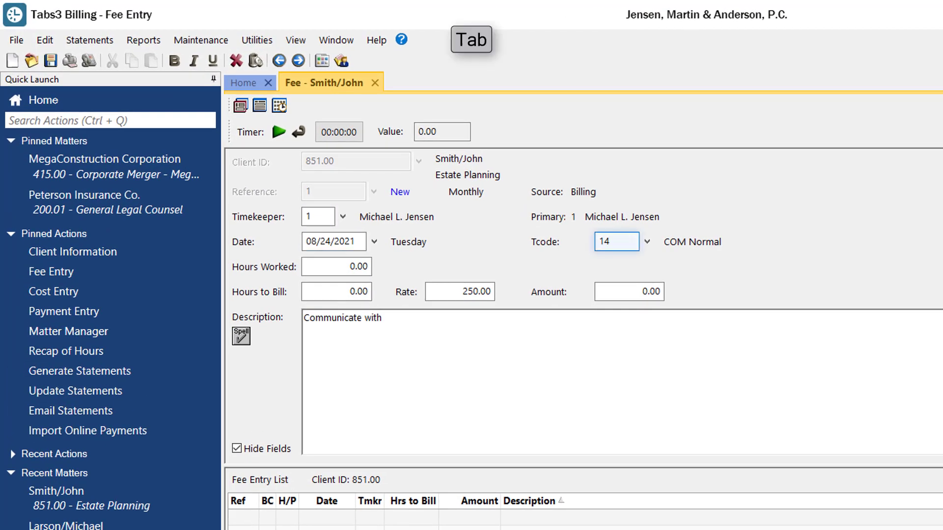
pyautogui.press('Tab')
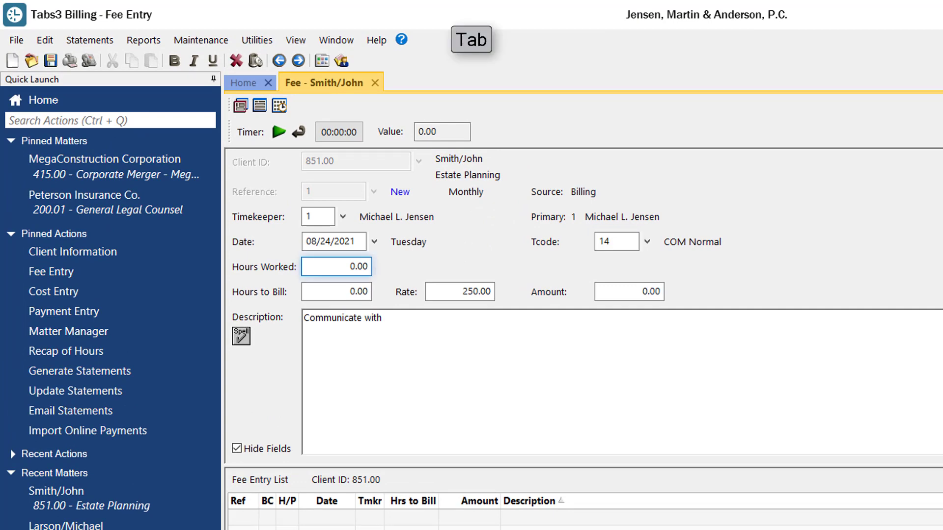
pyautogui.write('1.5')
pyautogui.press('Tab')
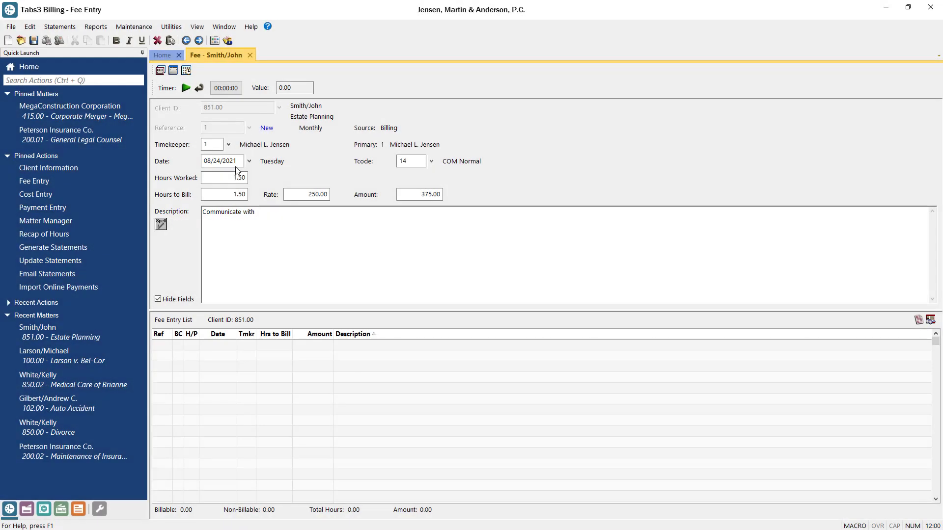
# Step: Browse the Macro Lookup list from the Description menu, then reopen that menu for macro editing
pyautogui.rightClick(224, 228)
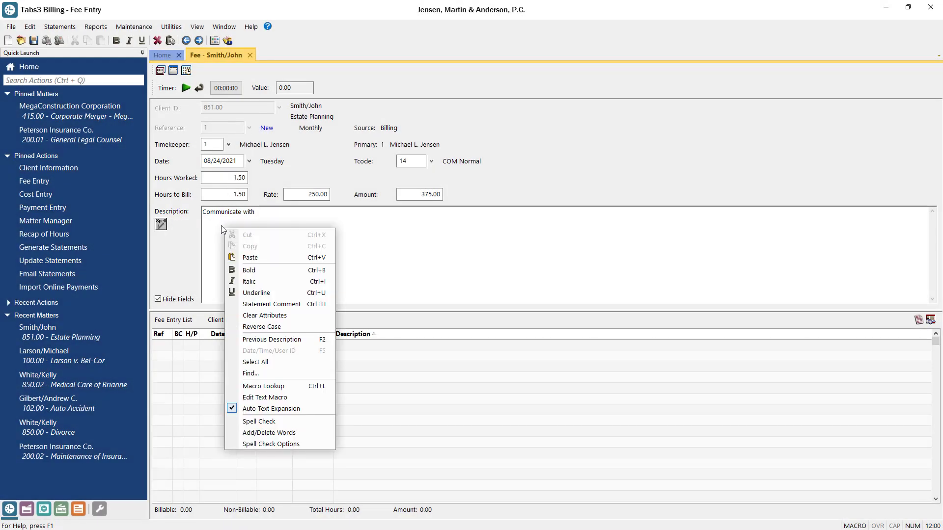
pyautogui.click(281, 387)
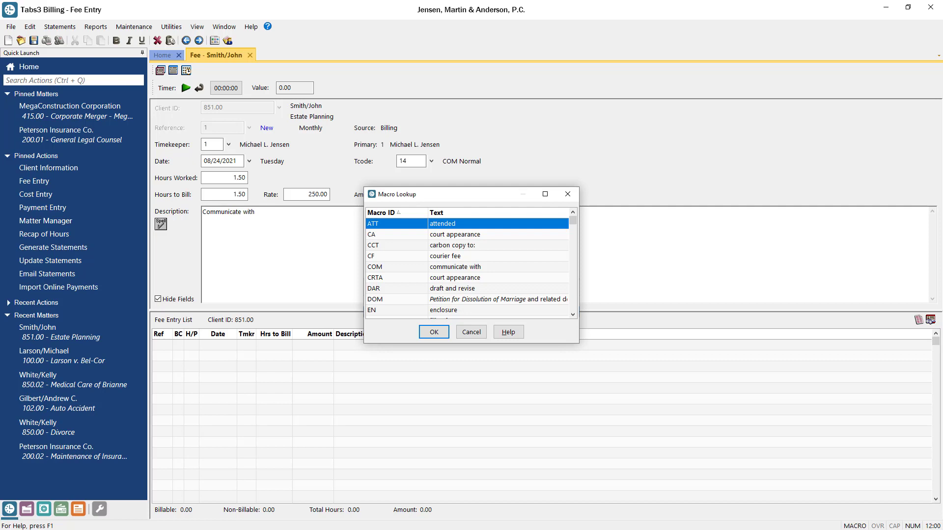
pyautogui.click(472, 333)
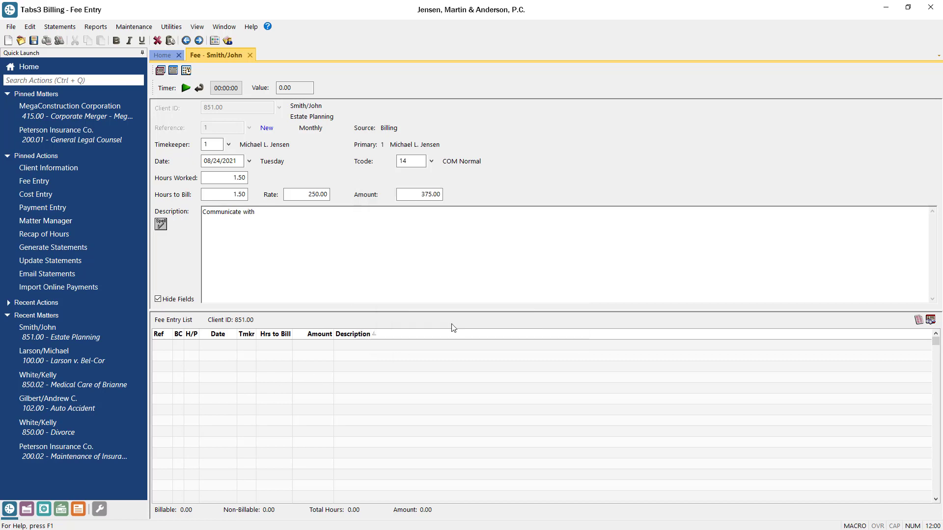
pyautogui.rightClick(222, 229)
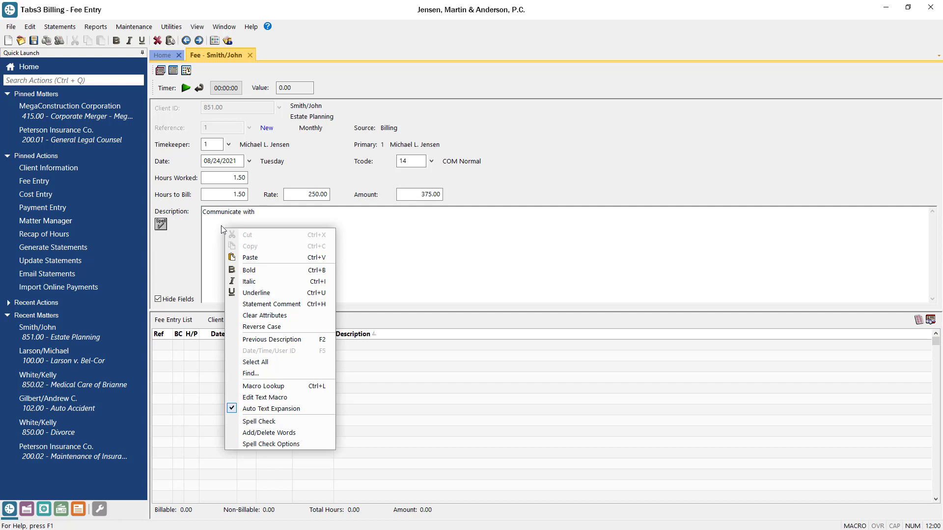
# Step: Create and save text macro OC for 'opposing counsel', then close the macro editor
pyautogui.click(276, 397)
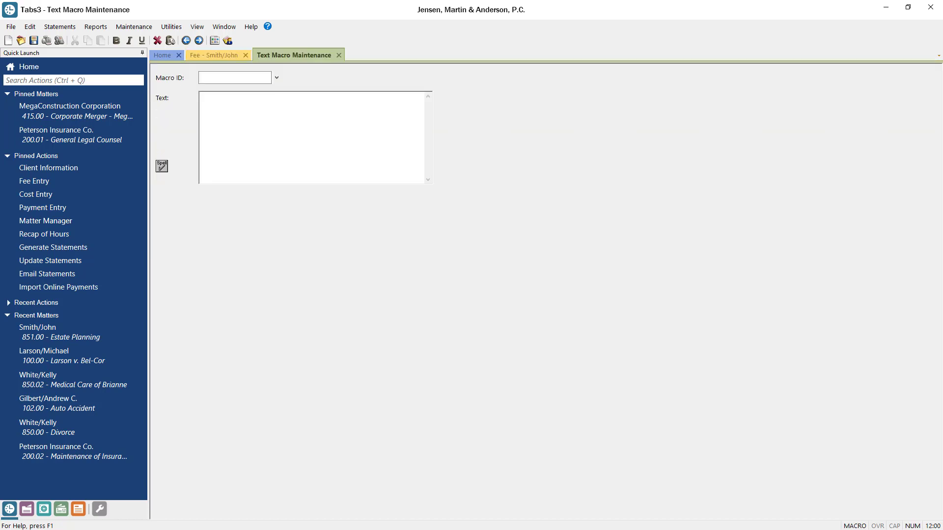
pyautogui.write('OC')
pyautogui.press('Tab')
pyautogui.click(33, 41)
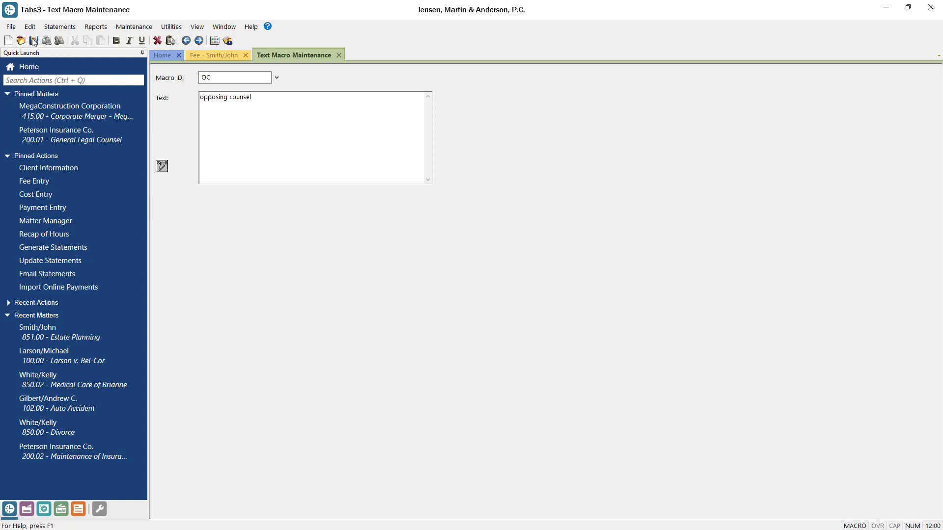
pyautogui.click(340, 55)
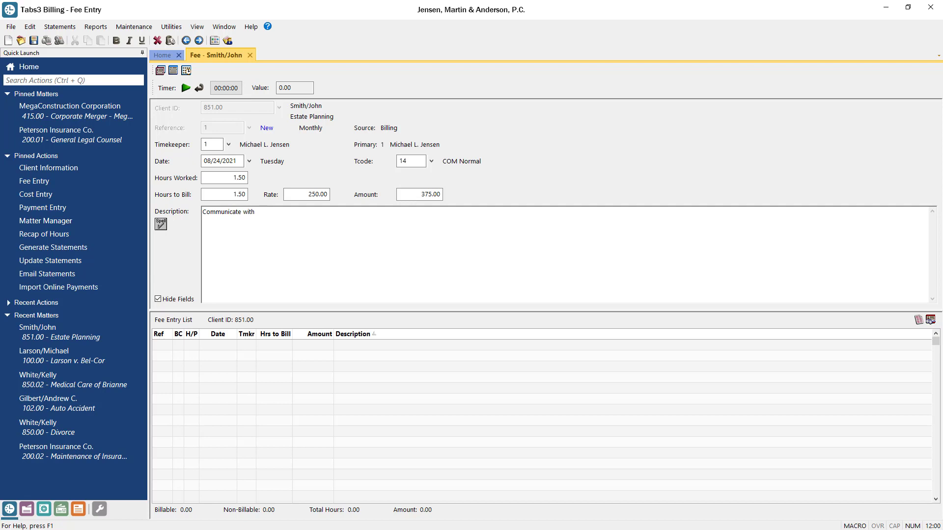
pyautogui.write('OC')
# Step: Expand OC into 'Communicate with opposing counsel' and save the 1.50-hour, 375.00 fee
pyautogui.press('space')
pyautogui.hotkey('ctrl', 's')
pyautogui.click(28, 41)
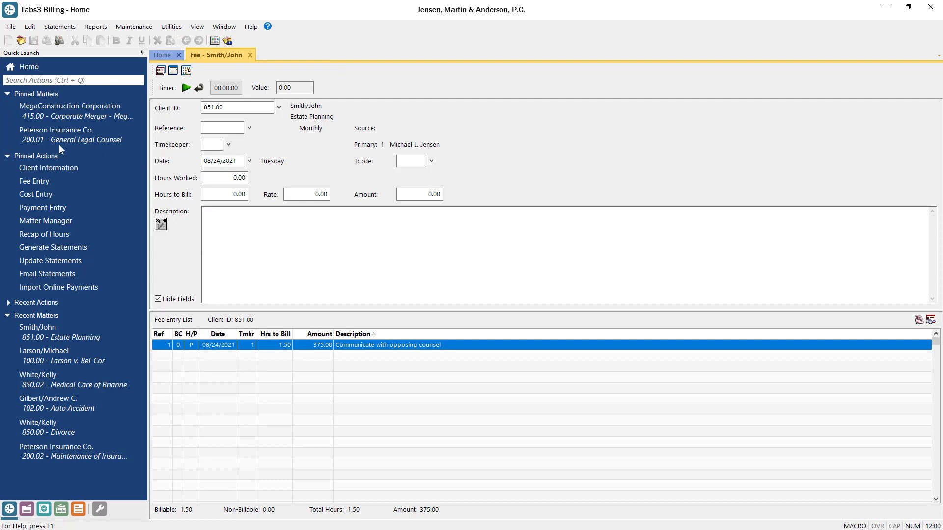
# Step: Open a Smith/John cost entry with Tcode 251 Photocopy charges, dated 08/23/2021
pyautogui.click(74, 196)
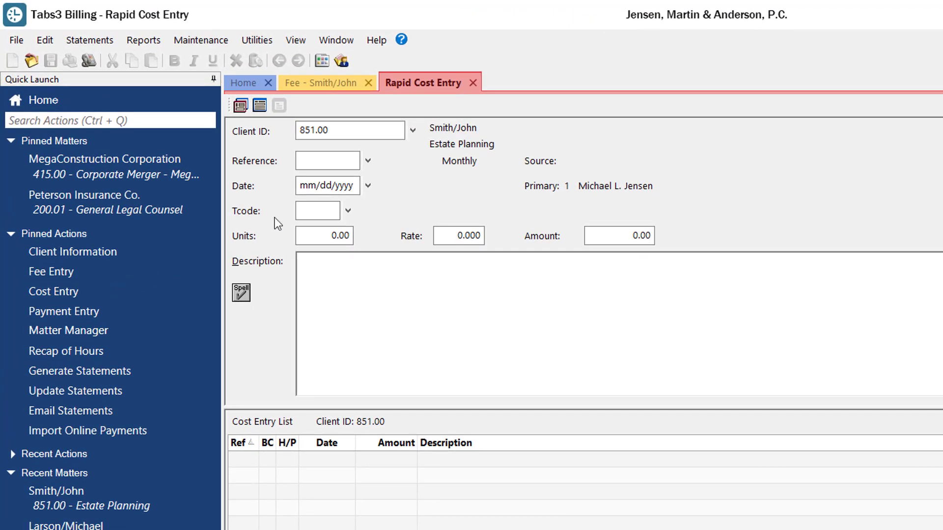
pyautogui.press('Return')
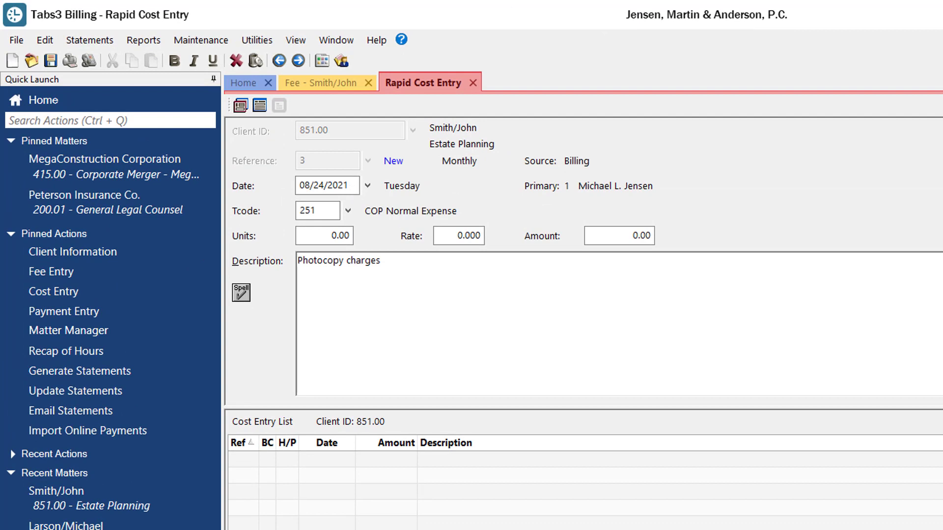
pyautogui.press('Up')
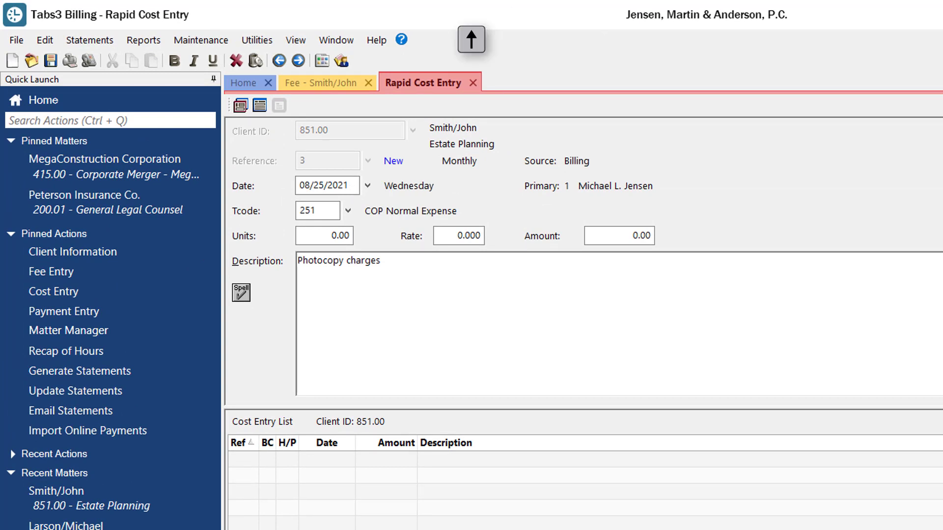
pyautogui.press('Down')
pyautogui.press('Down')
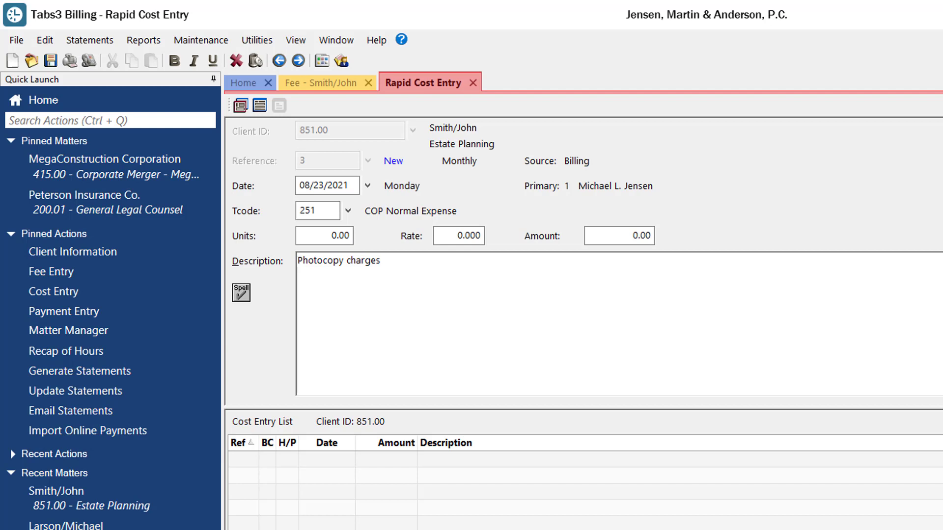
# Step: Add 4.50, 7.63 and 3.87 on the Amount calculator tape for a 16.00 total
pyautogui.click(596, 236)
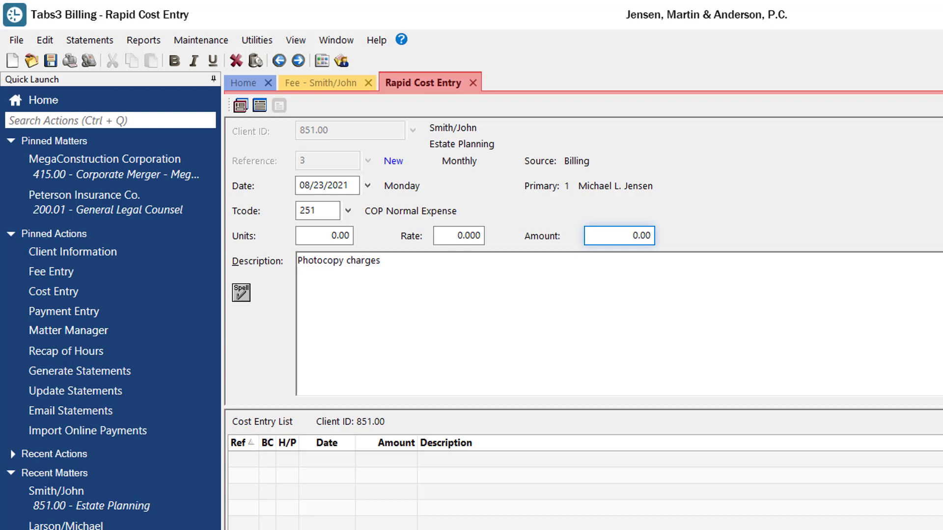
pyautogui.write('4.50')
pyautogui.press('+')
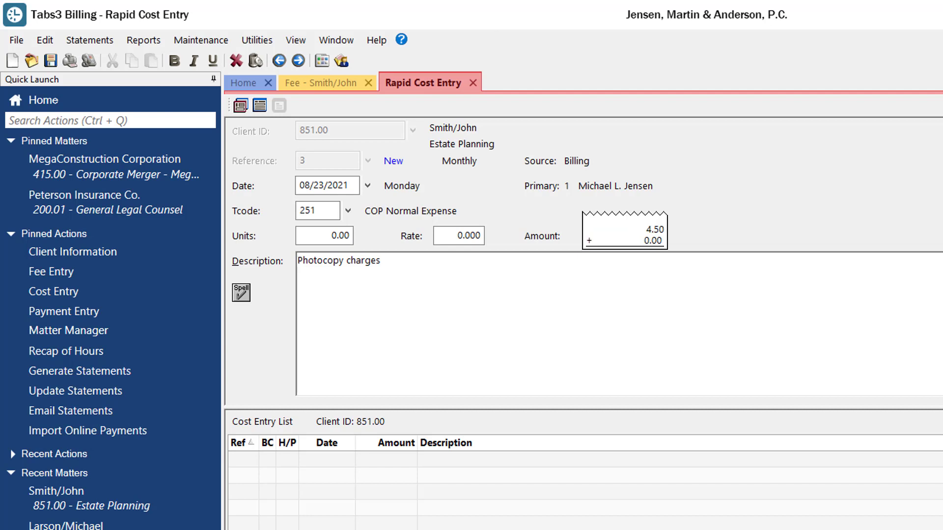
pyautogui.write('7.63')
pyautogui.press('+')
pyautogui.write('3.87')
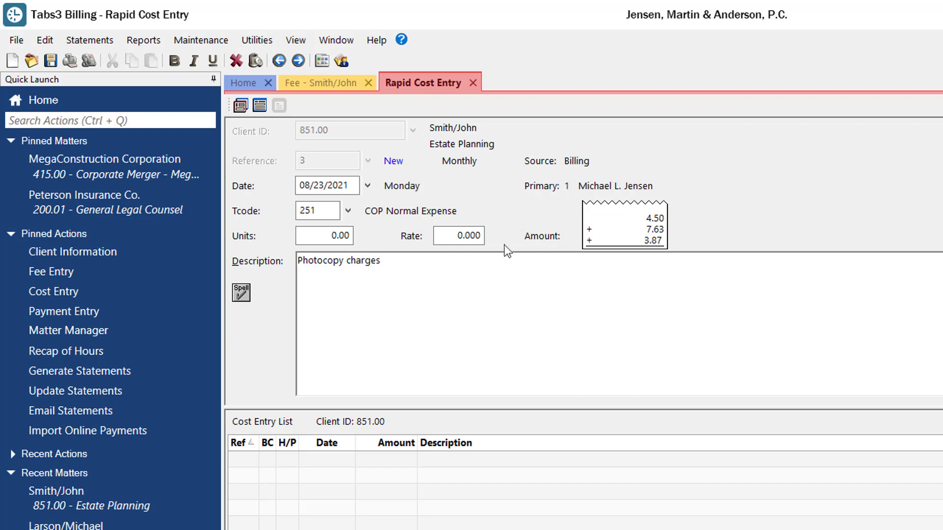
pyautogui.press('Return')
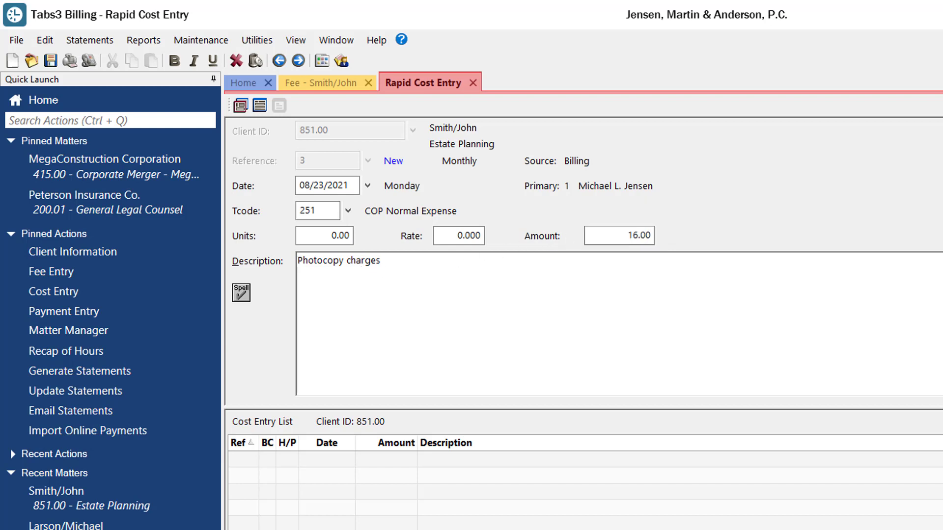
pyautogui.write('11/20 - $4.50')
# Step: Itemize '11/20 - $4.50', '11/22 - $7.63' and '11/25 - $3.87' on separate description lines
pyautogui.press('Return')
pyautogui.write('11/22 - $7.63')
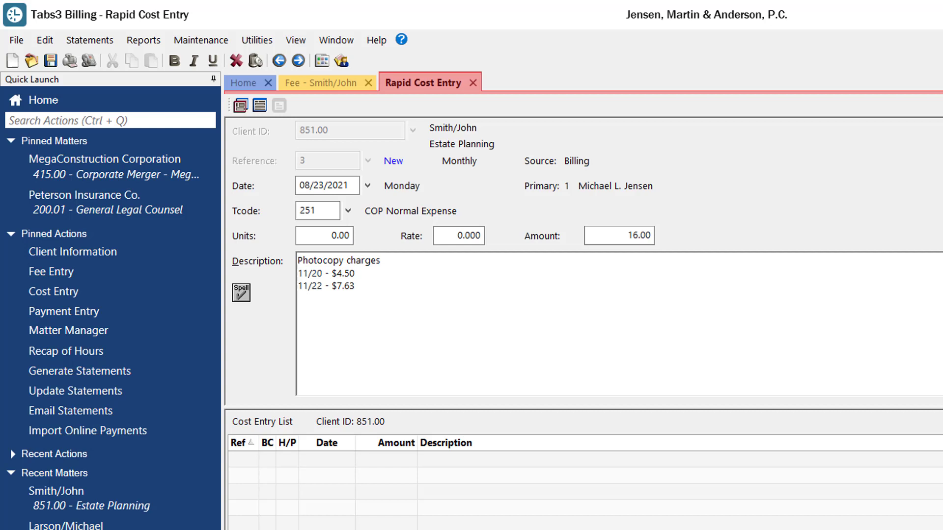
pyautogui.press('Return')
pyautogui.write('11/25 - $3.87')
# Step: Mark the three dated amount lines as red statement comments with Ctrl+H
pyautogui.hotkey('ctrl', 'shift', 'End')
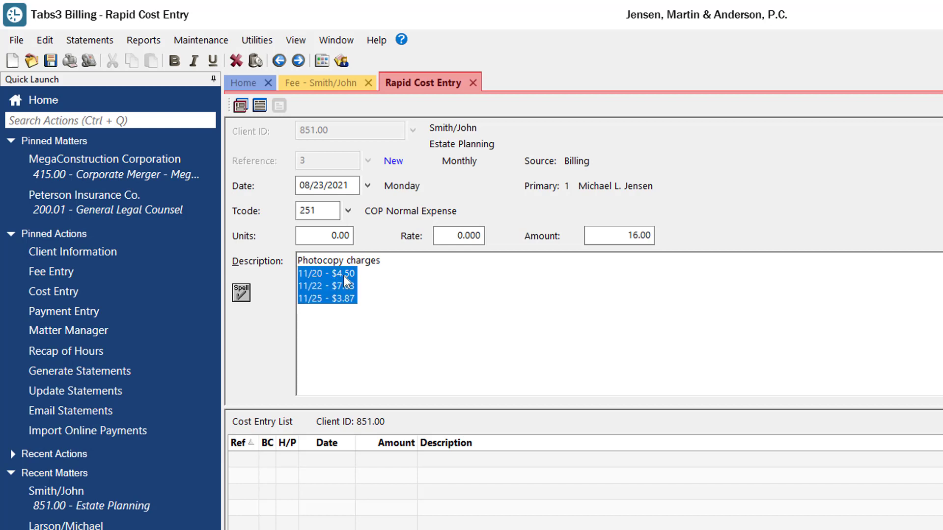
pyautogui.rightClick(386, 277)
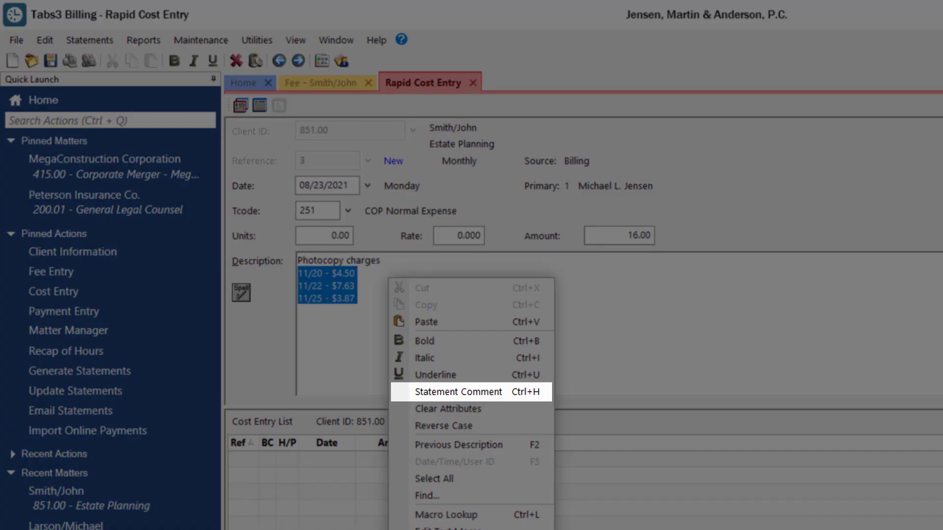
pyautogui.hotkey('ctrl', 'h')
pyautogui.hotkey('ctrl', 'h')
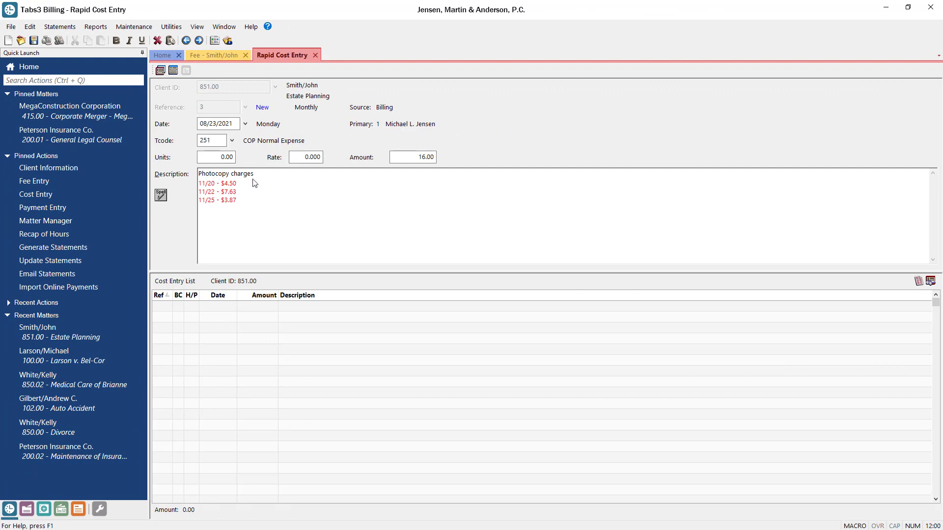
pyautogui.rightClick(253, 182)
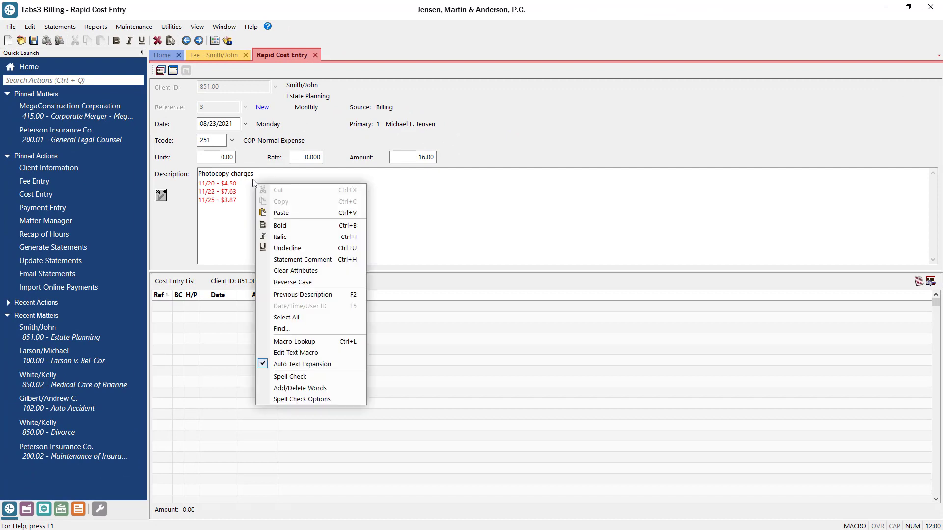
pyautogui.press('Escape')
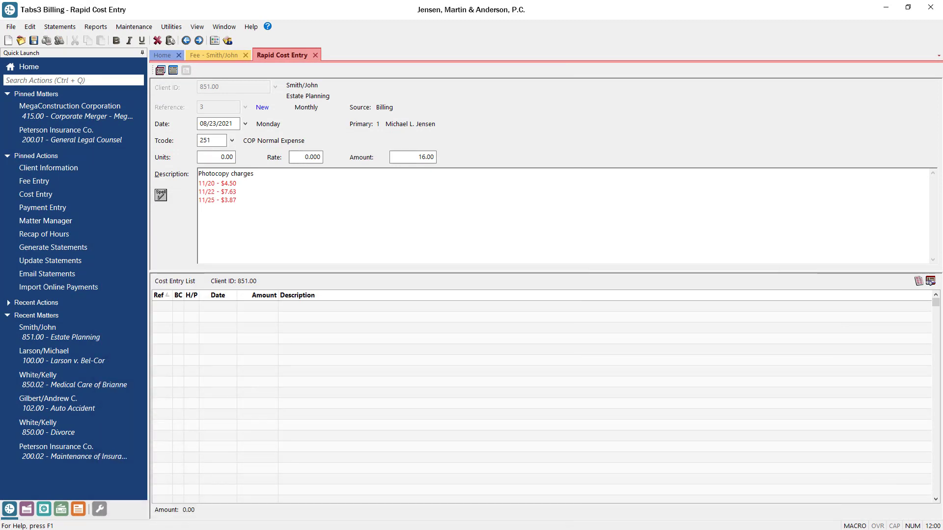
# Step: Save the photocopy cost and open Smith/John's Client Information from Home > People
pyautogui.hotkey('ctrl', 's')
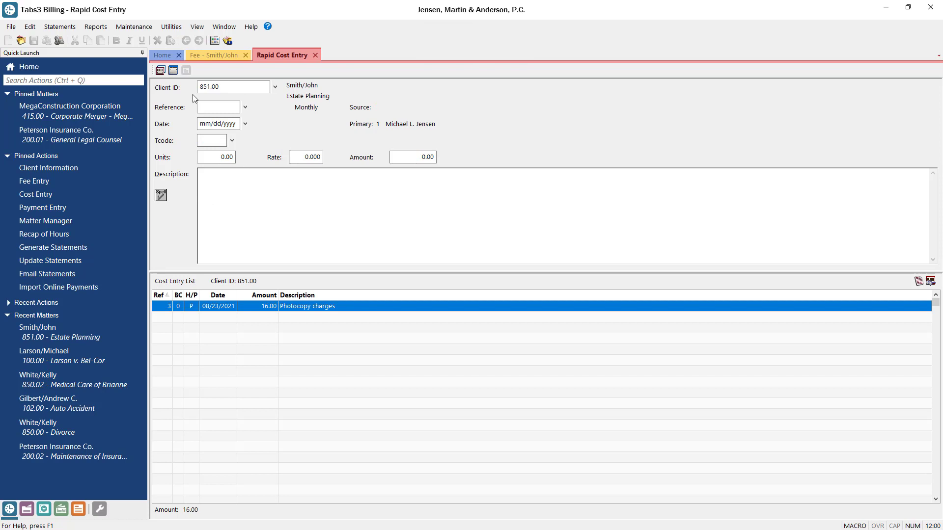
pyautogui.click(162, 55)
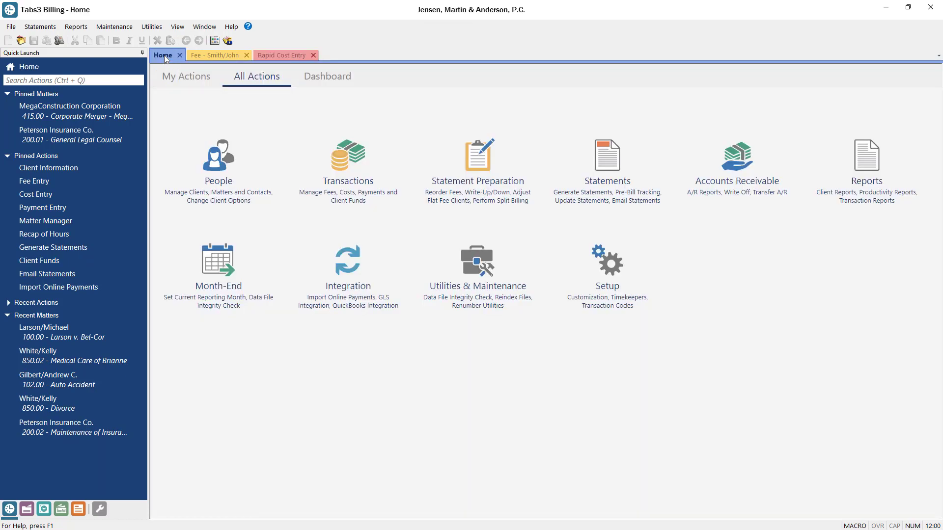
pyautogui.click(219, 171)
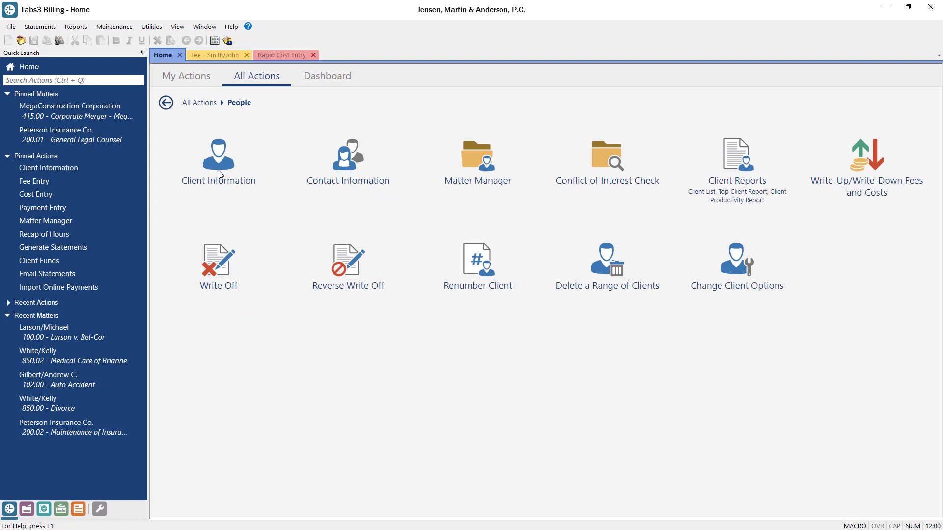
pyautogui.click(220, 174)
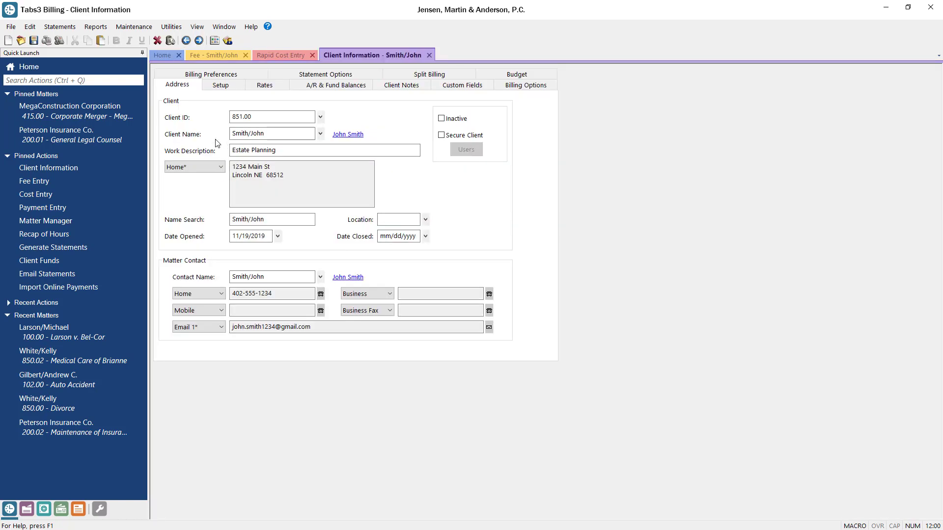
# Step: Insert a date stamp in the Billing Preferences notes for the quarterly billing request
pyautogui.click(210, 77)
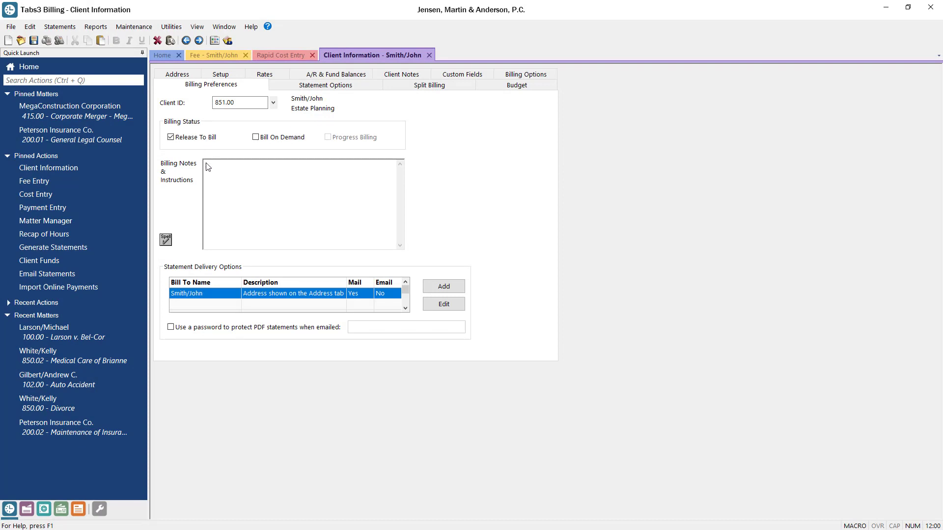
pyautogui.press('F5')
pyautogui.write('- Mr. Smith has requested to be billed quarterly instead of monthly. We will update his account for the next quarter.')
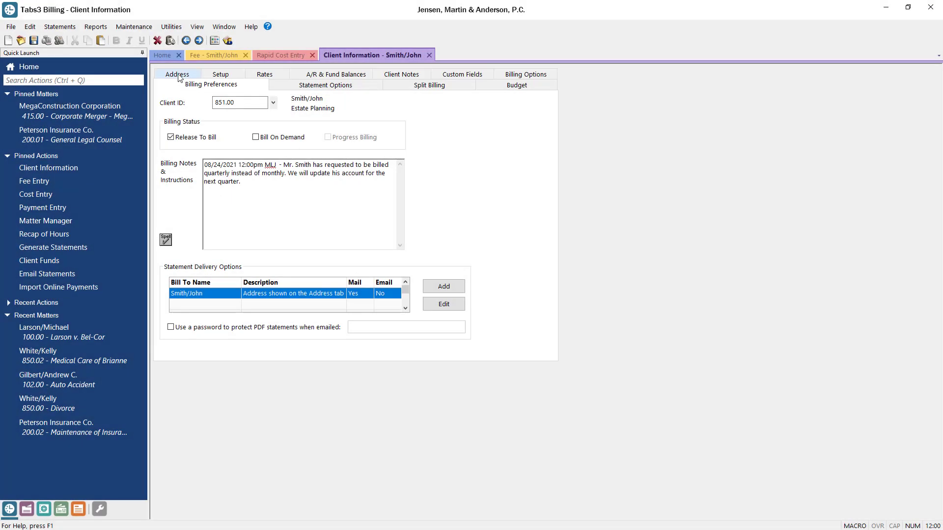
# Step: Show the Smith/John client's address details, then start and discard a new email to Email 1
pyautogui.click(177, 74)
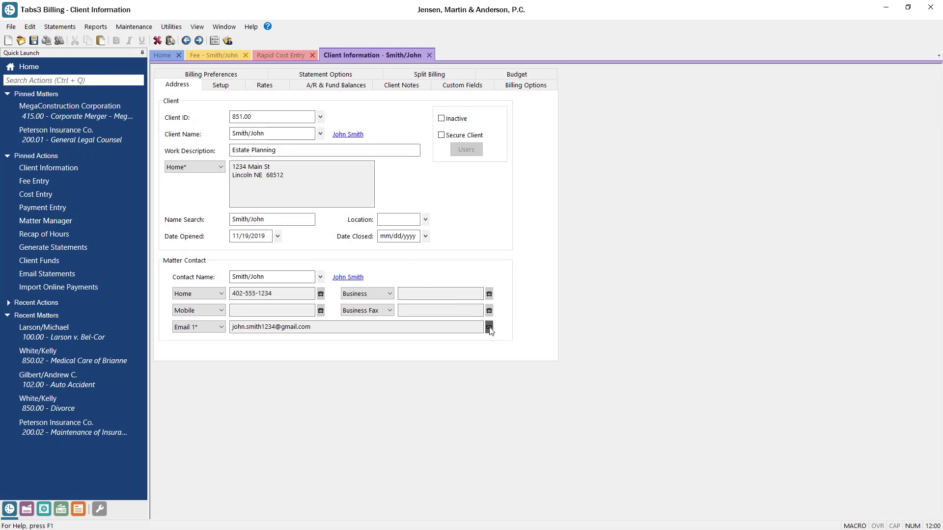
pyautogui.click(490, 327)
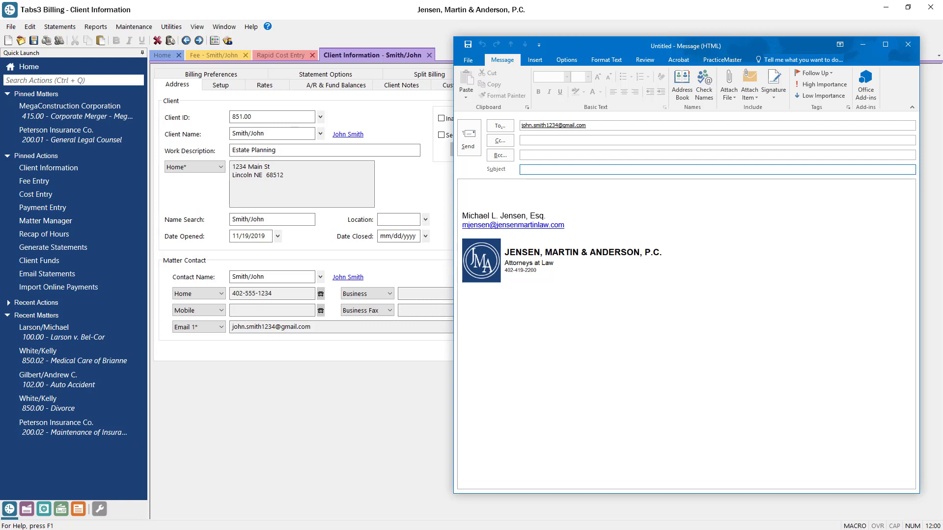
pyautogui.click(910, 47)
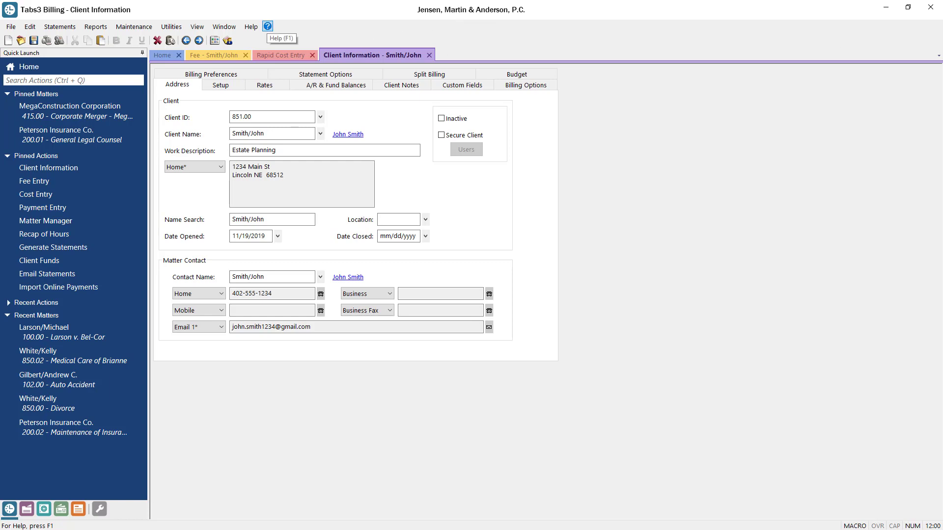
pyautogui.click(268, 26)
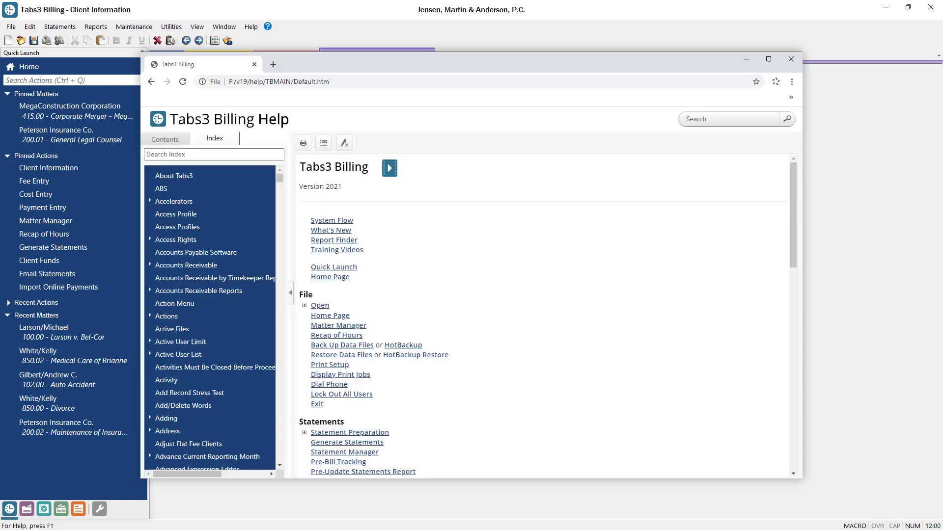
pyautogui.click(231, 155)
pyautogui.write('shortcuts')
pyautogui.press('Return')
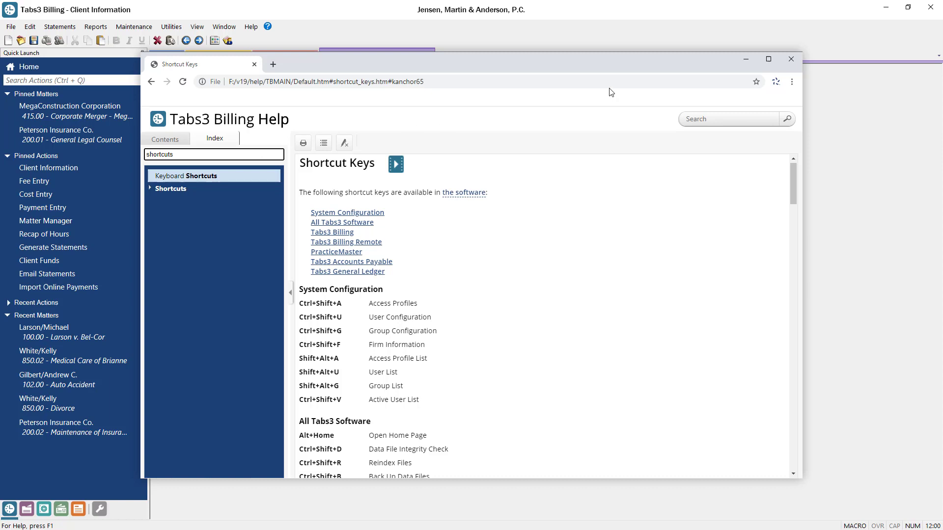
pyautogui.click(790, 59)
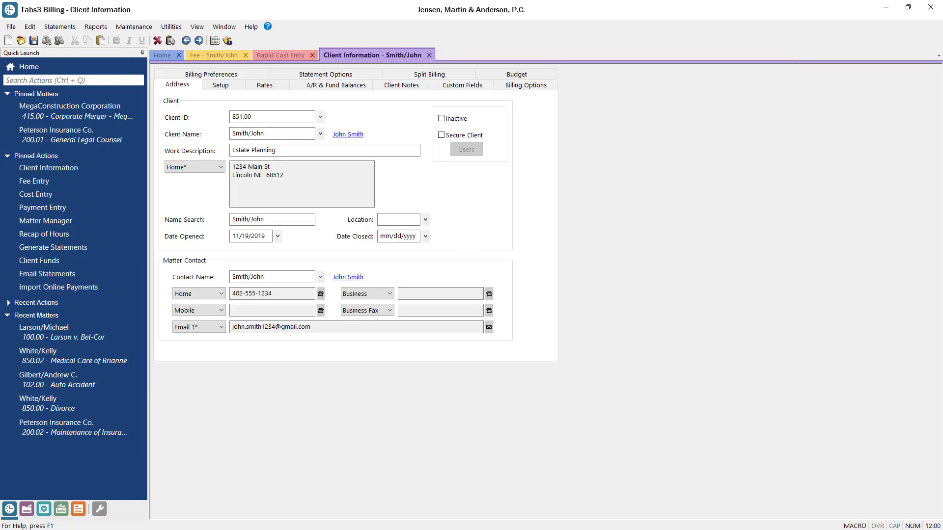